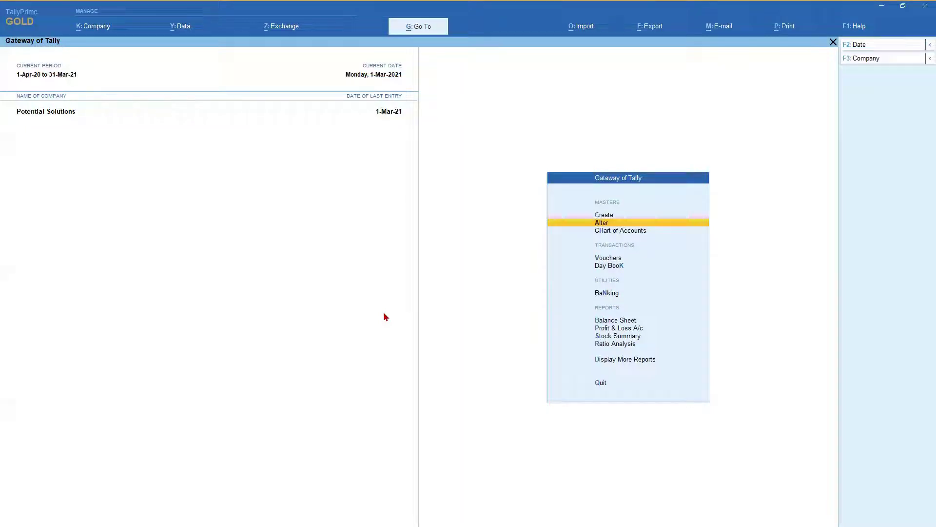
Open the Dell Laptop - I3 stock item for alteration from the List of Masters
left_click(629, 226)
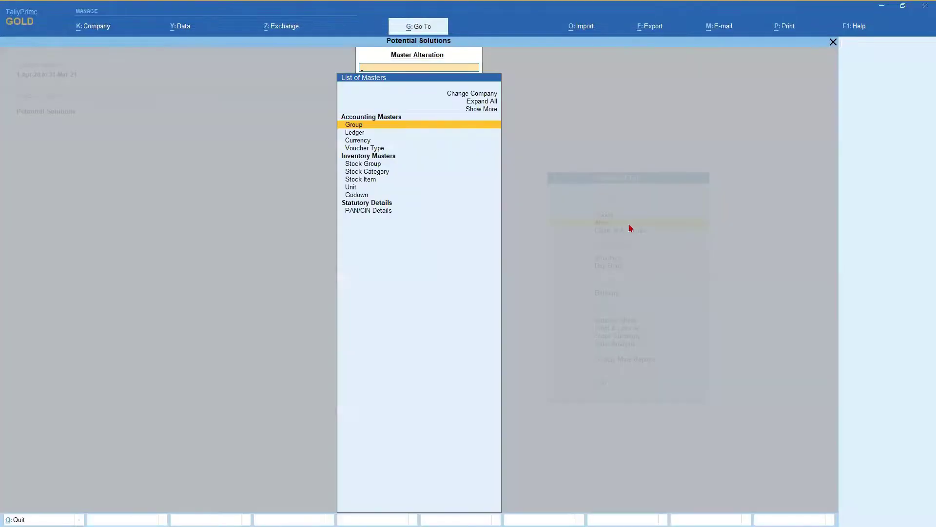
key("Down")
key("Down")
key("Down")
key("Down")
key("Down")
key("Down")
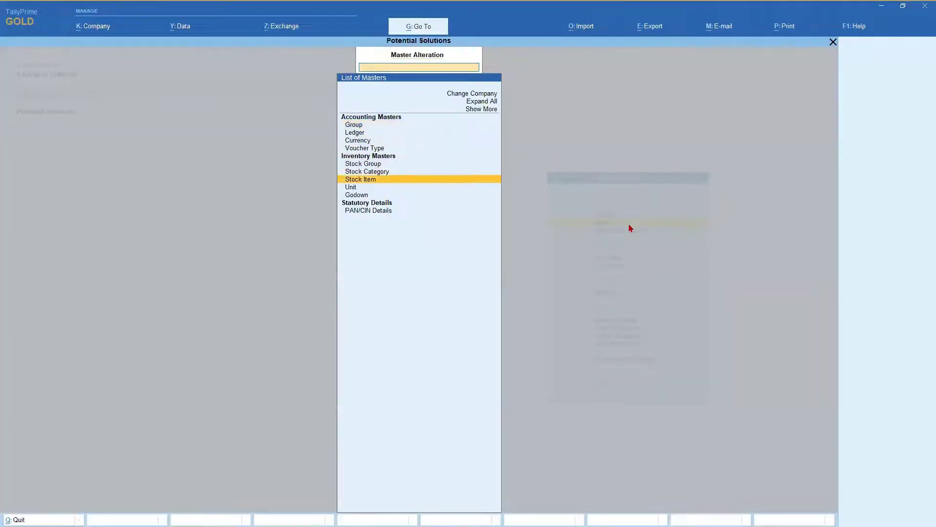
key("Return")
key("Down")
key("Down")
key("Down")
key("Down")
key("Down")
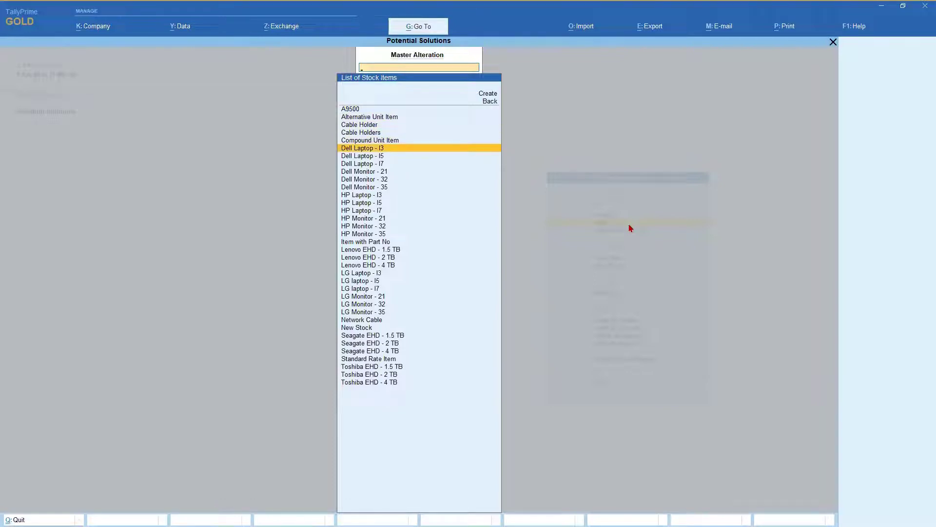
key("Return")
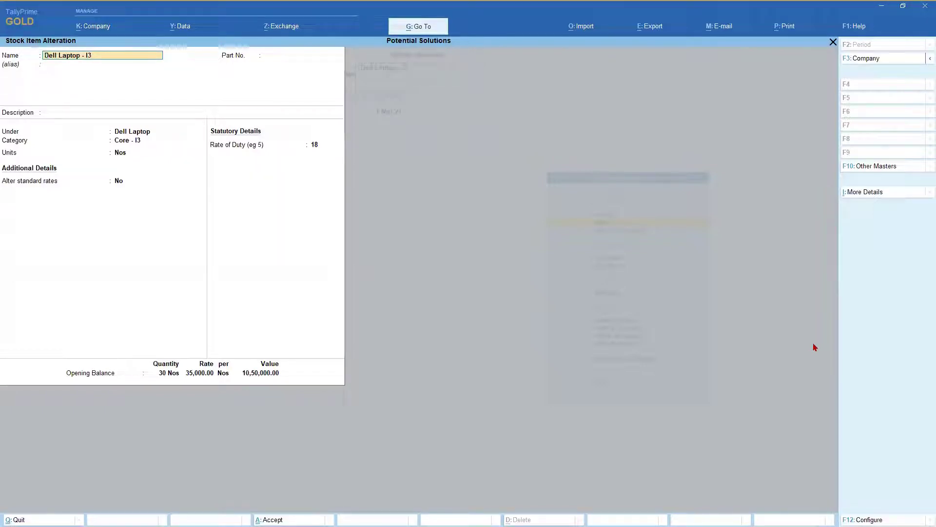
Set 'Set default Accounting Allocations for Stock Items' to Yes in the F12 configuration
key("F12")
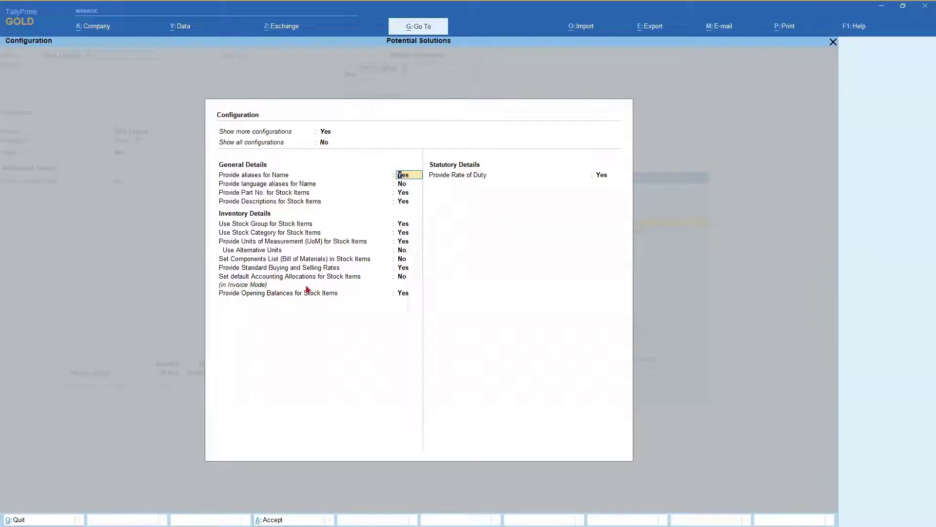
left_click(401, 278)
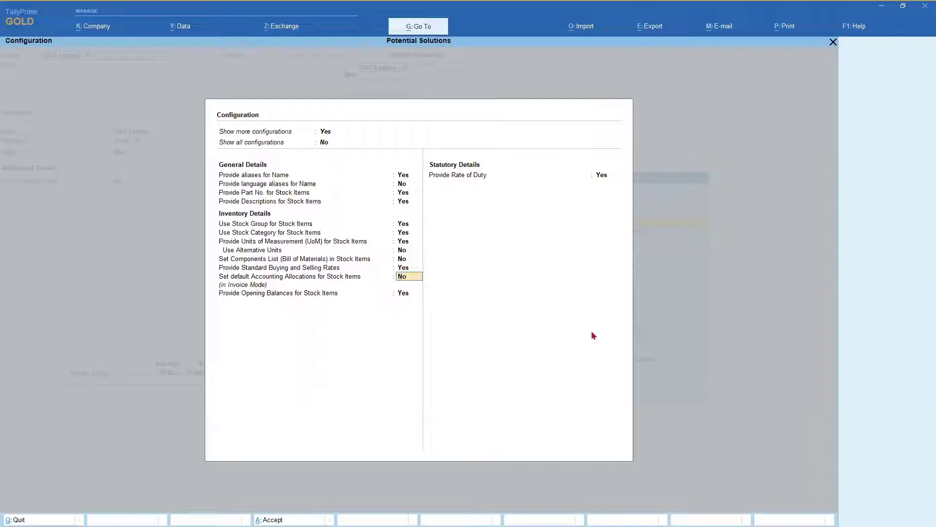
type("y")
key("Return")
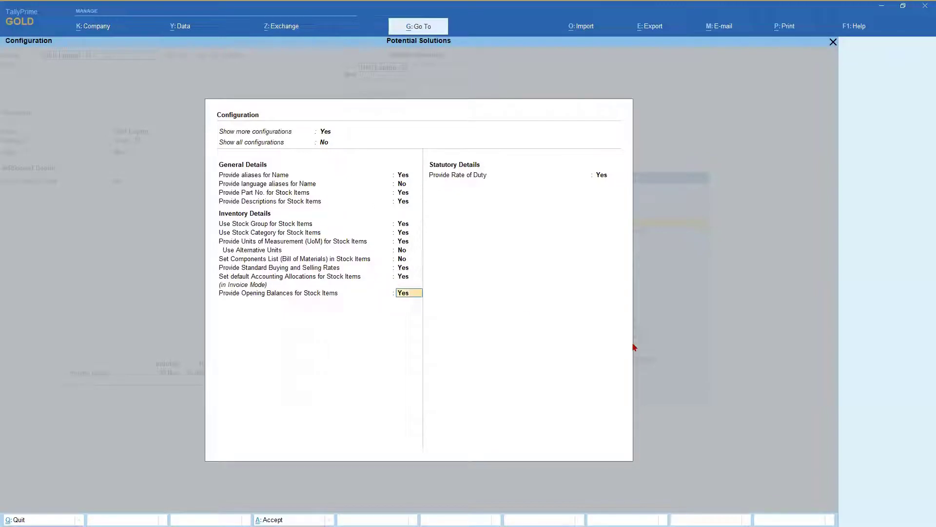
key("Return")
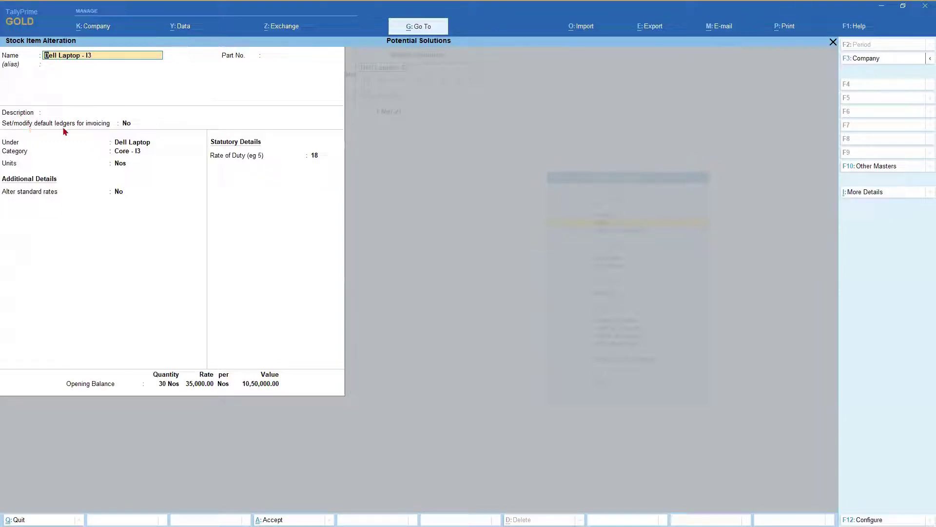
Set 'Set/modify default ledgers for invoicing' to Yes to reach the Stock Defaults allocations
left_click(127, 124)
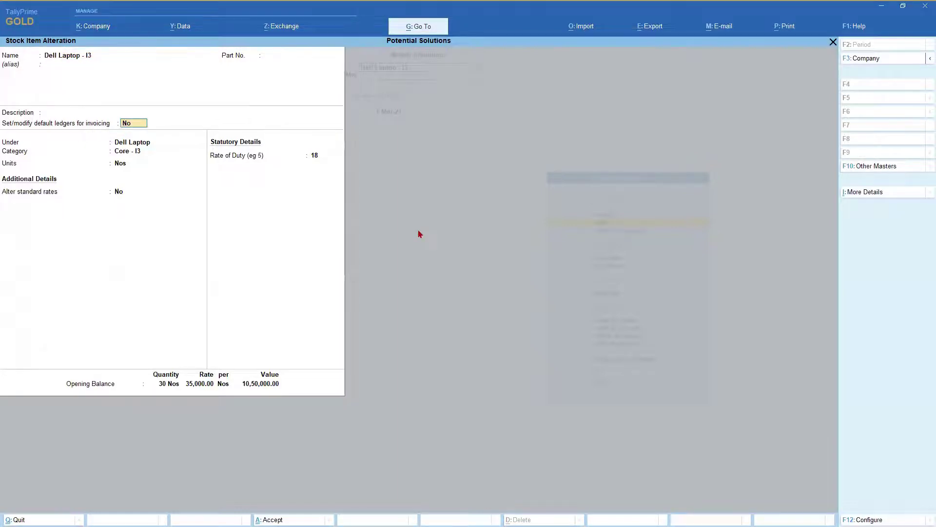
type("y")
key("Return")
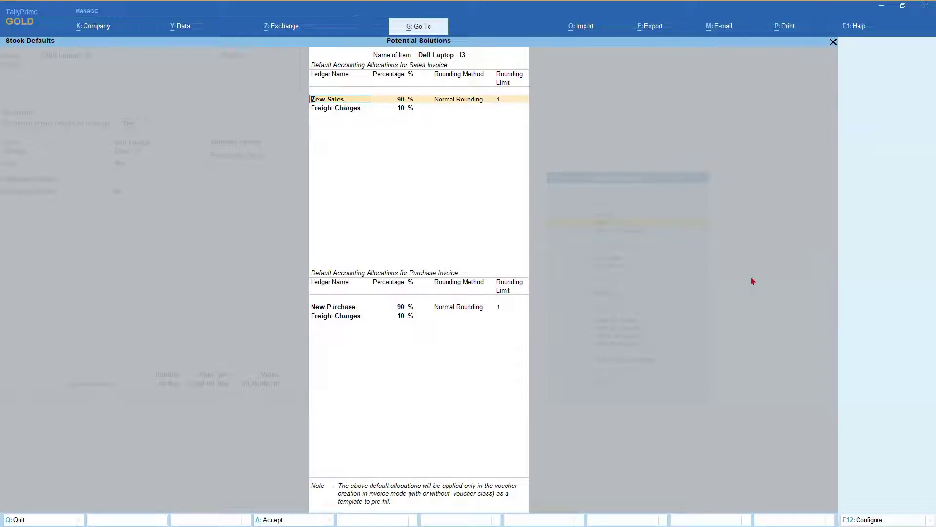
Select New Sales as the first sales allocation ledger and keep its 90 % share
key("BackSpace")
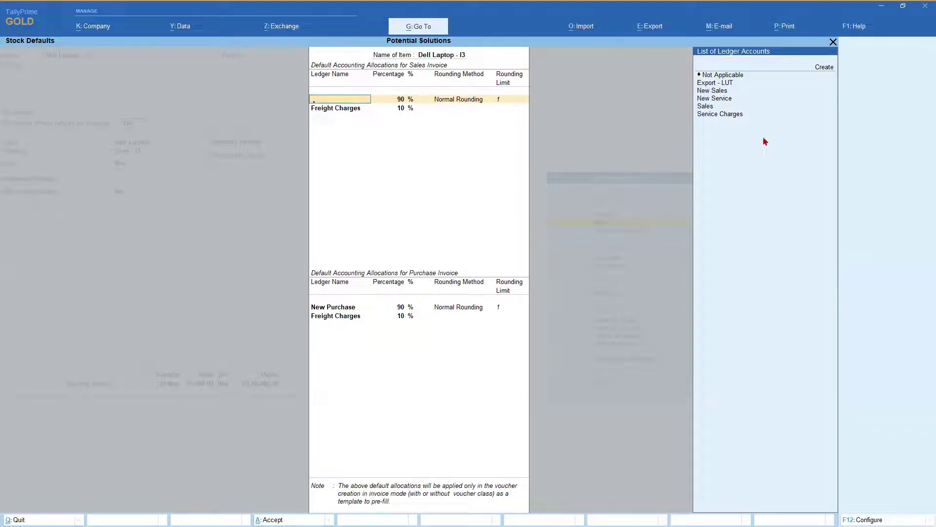
key("Up")
key("Down")
key("Down")
key("Down")
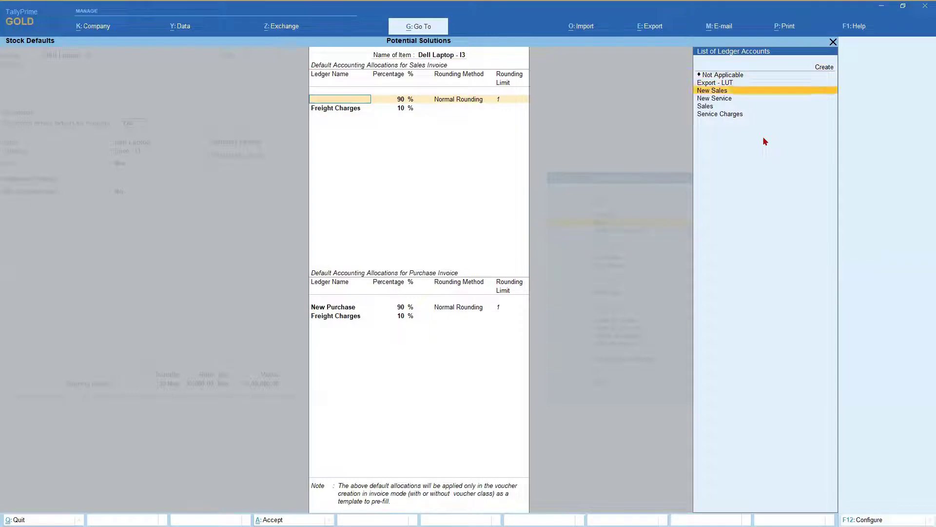
key("Return")
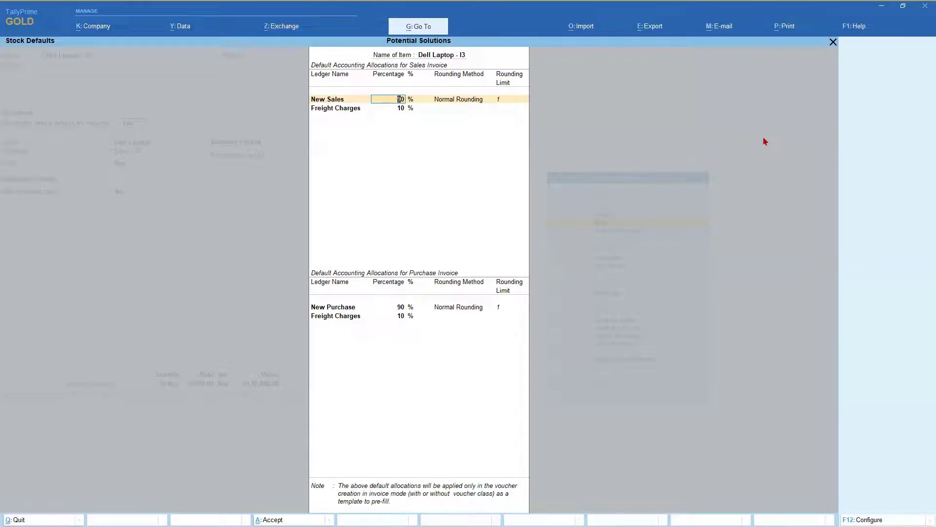
key("Return")
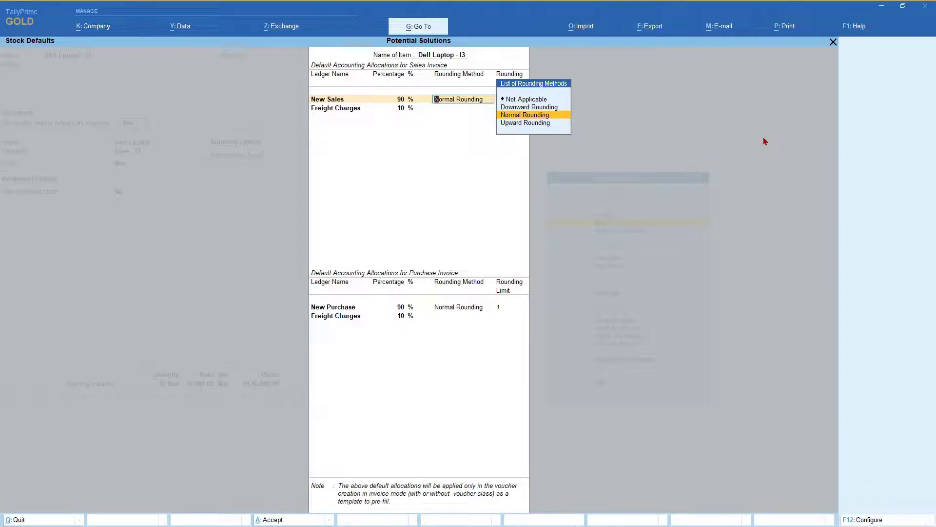
Keep Normal Rounding with a rounding limit of 1 for the New Sales allocation
key("Return")
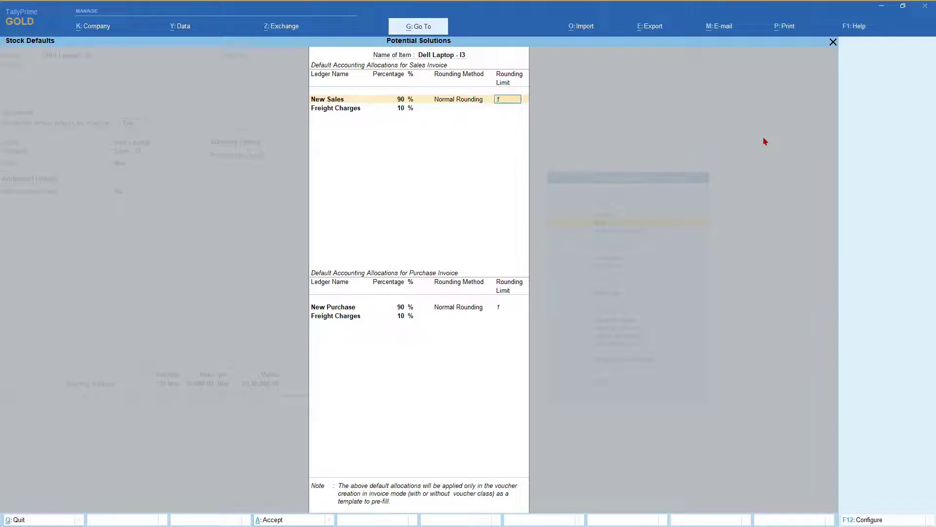
key("Return")
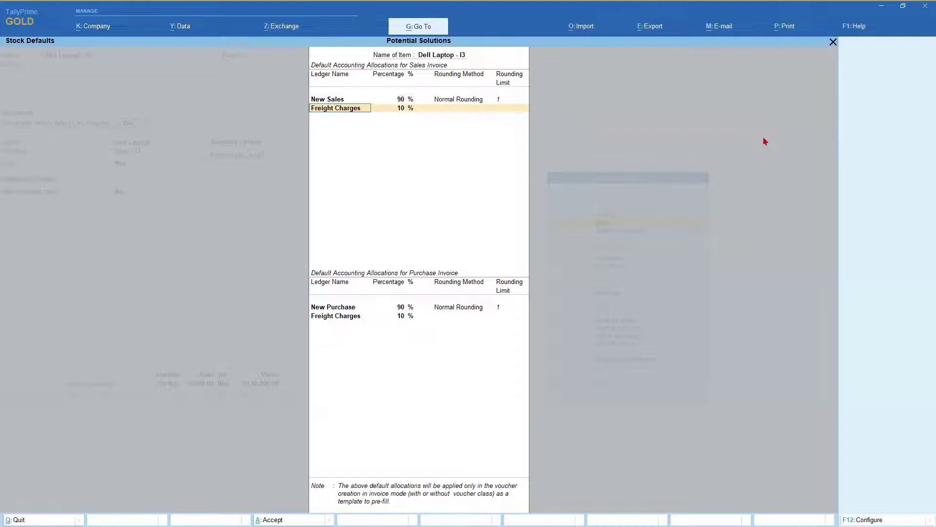
Choose Freight Charges as the second sales allocation ledger, at 10 %
key("BackSpace")
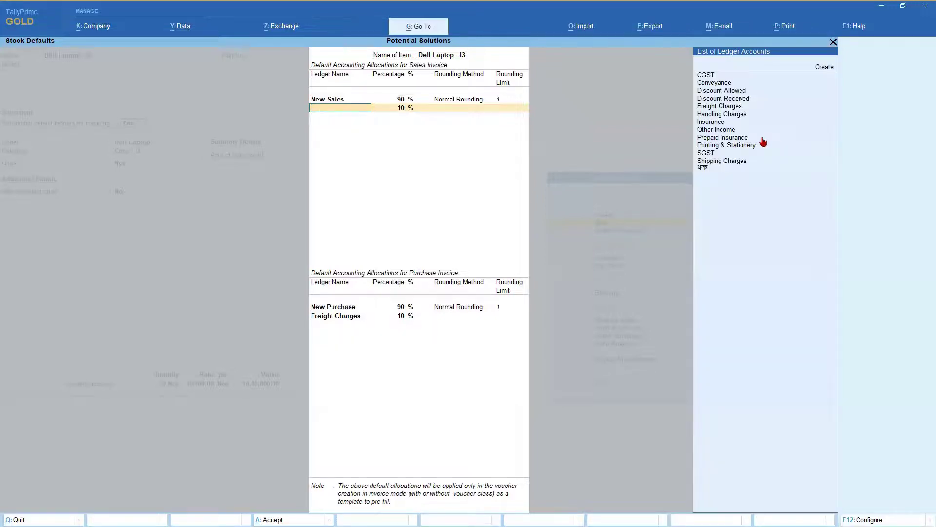
left_click(723, 107)
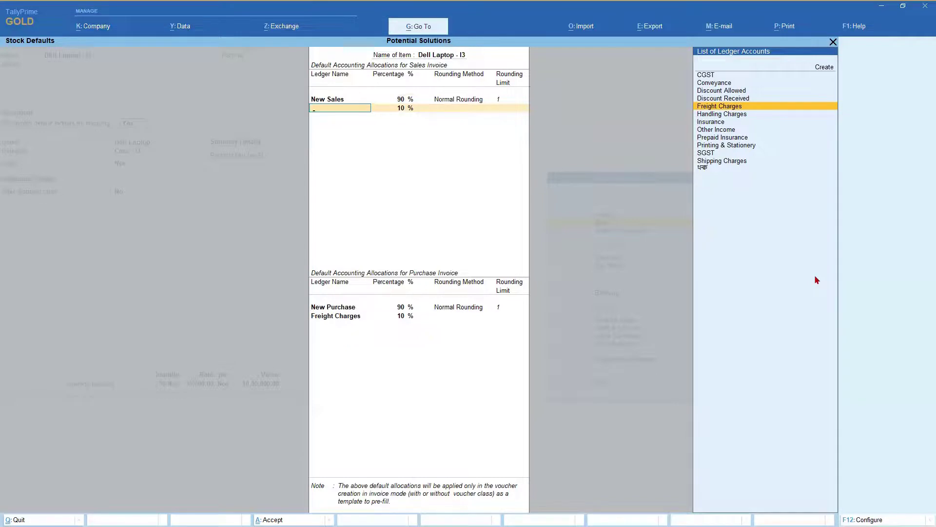
key("Return")
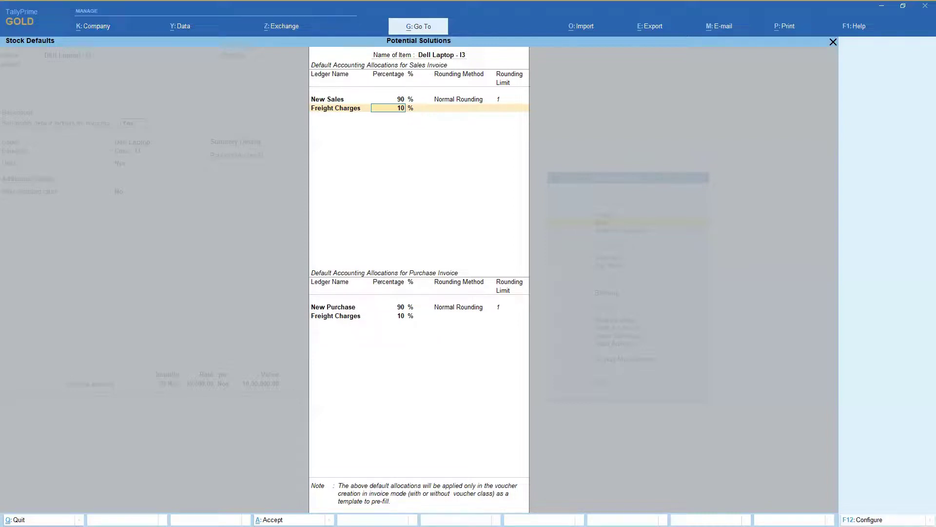
left_click(333, 306)
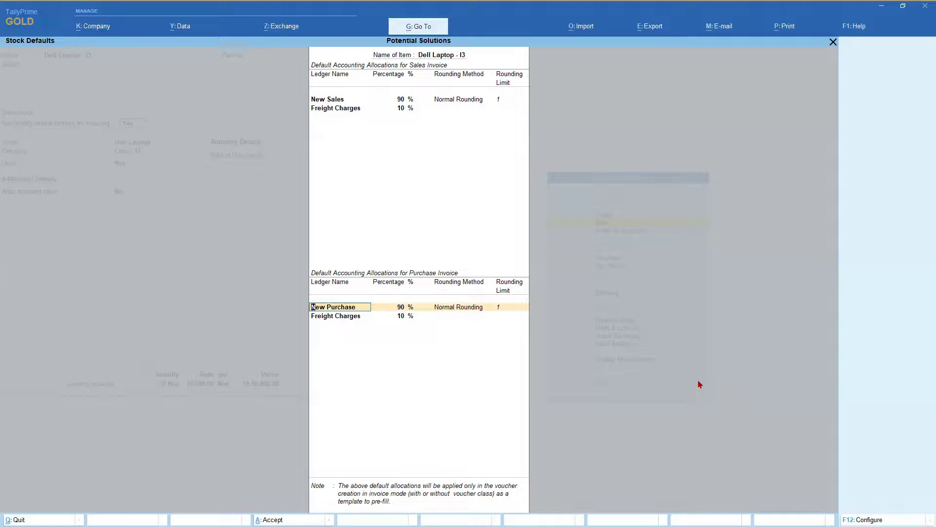
Accept the stock defaults, save Dell Laptop - I3 with Ctrl+A, and return to the Gateway of Tally
key("Escape")
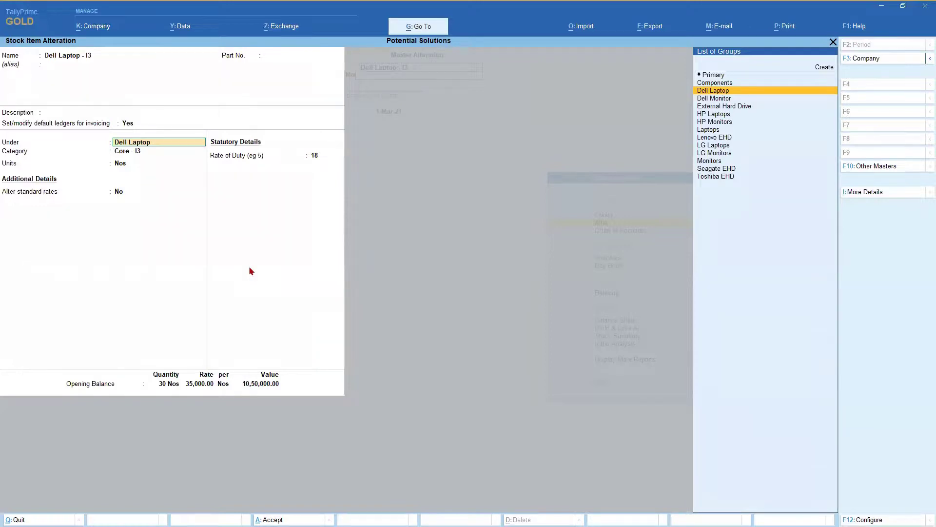
key("ctrl")
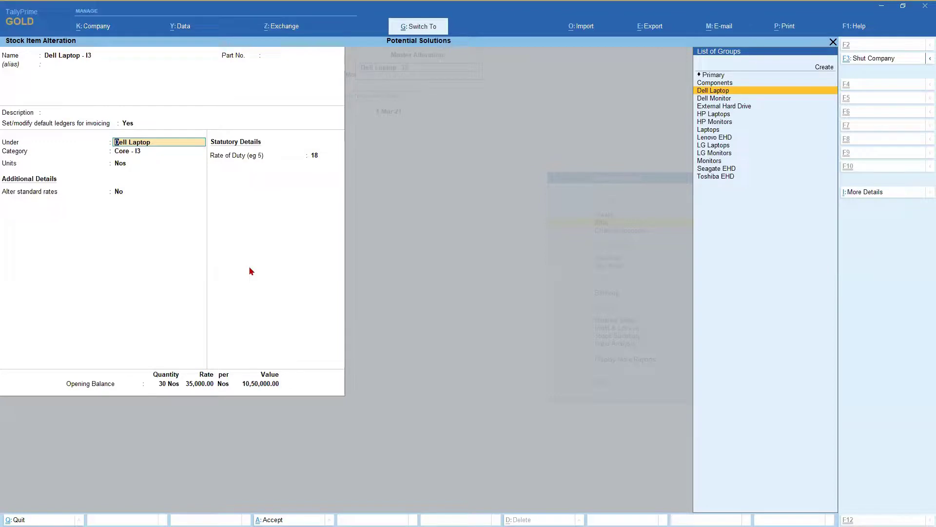
key("ctrl+a")
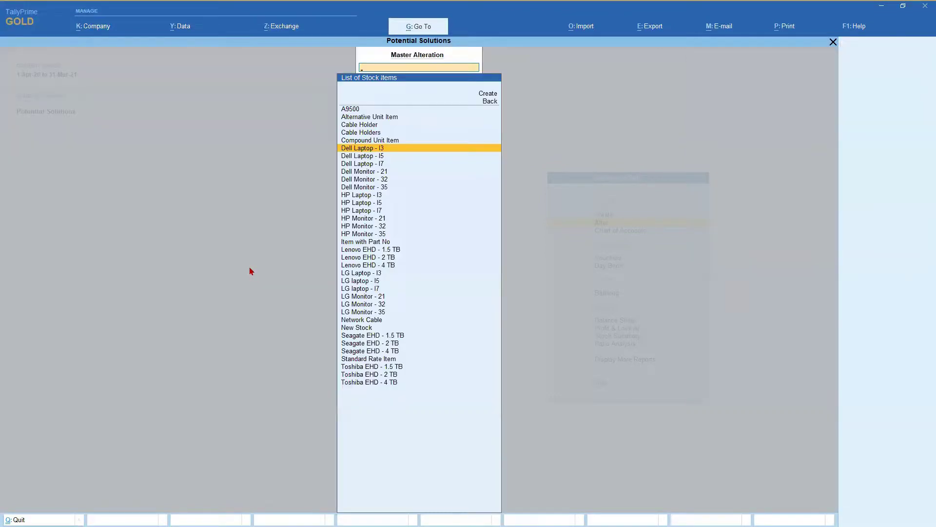
key("Escape")
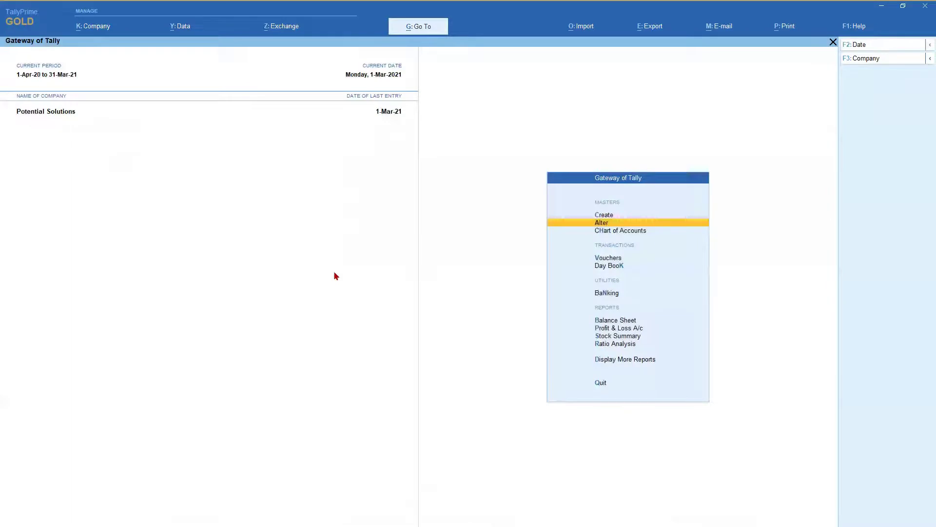
Start a Sales voucher with Aadvay Enterprises as the party account
key("Down")
key("Down")
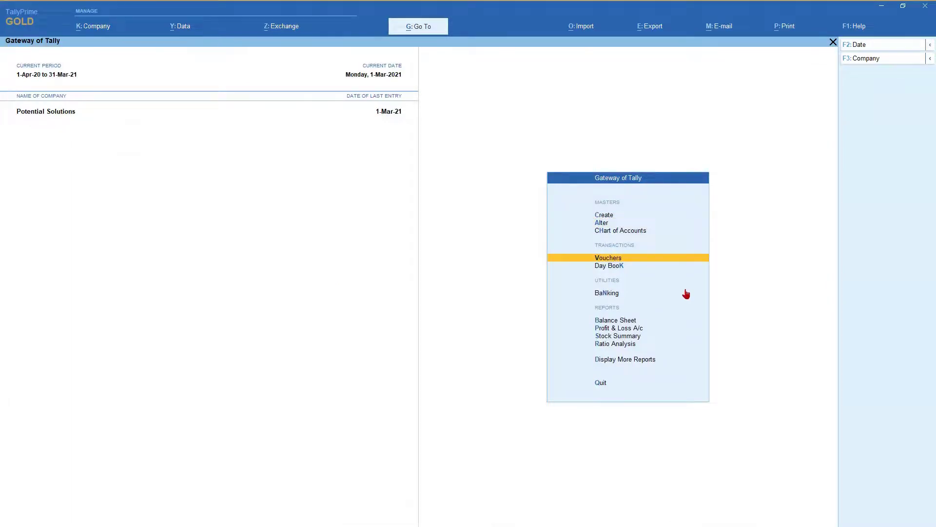
key("Return")
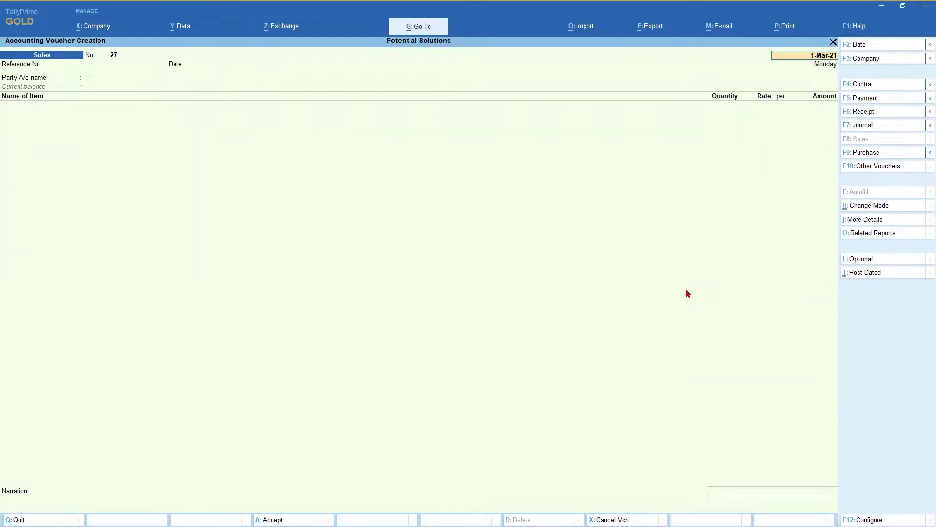
key("Return")
key("Return")
key("Return")
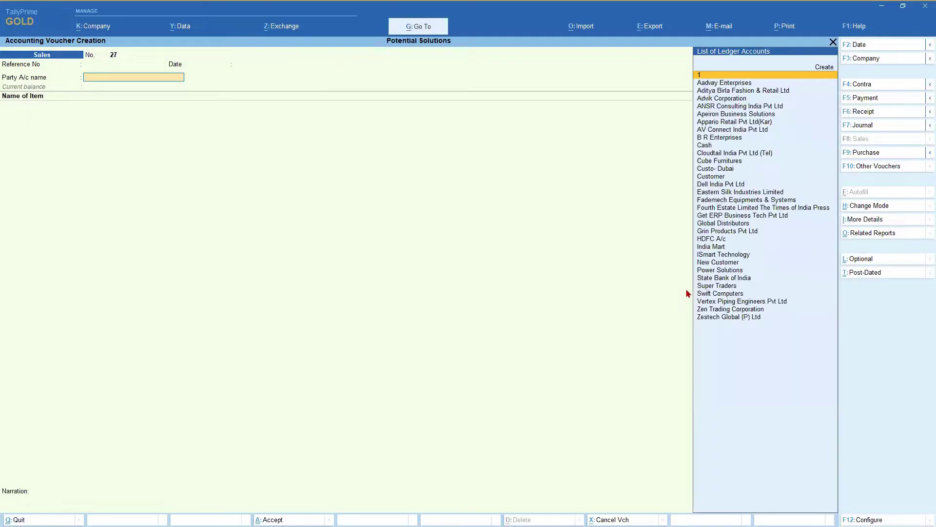
key("Down")
key("Return")
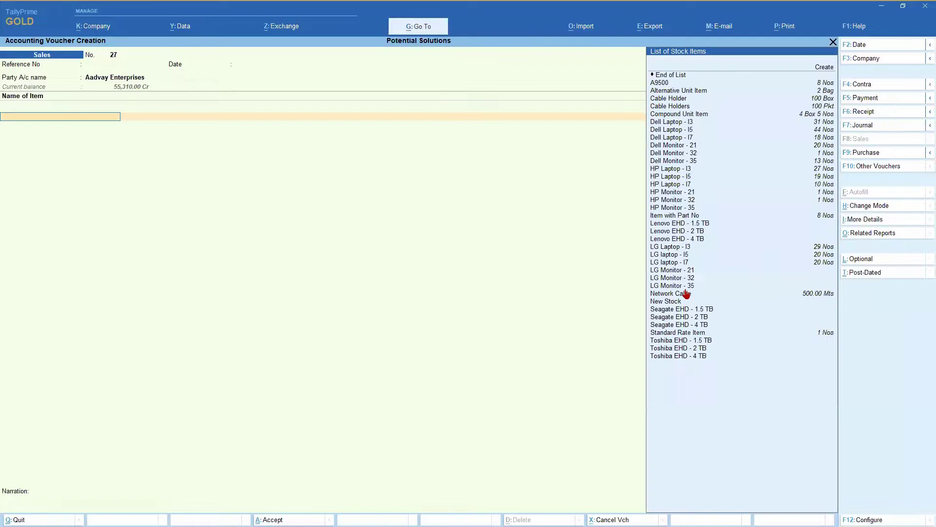
Add 1 Dell Laptop - I3 at 40,000, splitting into New Sales 36,000 and Freight Charges 4,000
key("Down")
key("Down")
key("Down")
key("Down")
key("Down")
key("Down")
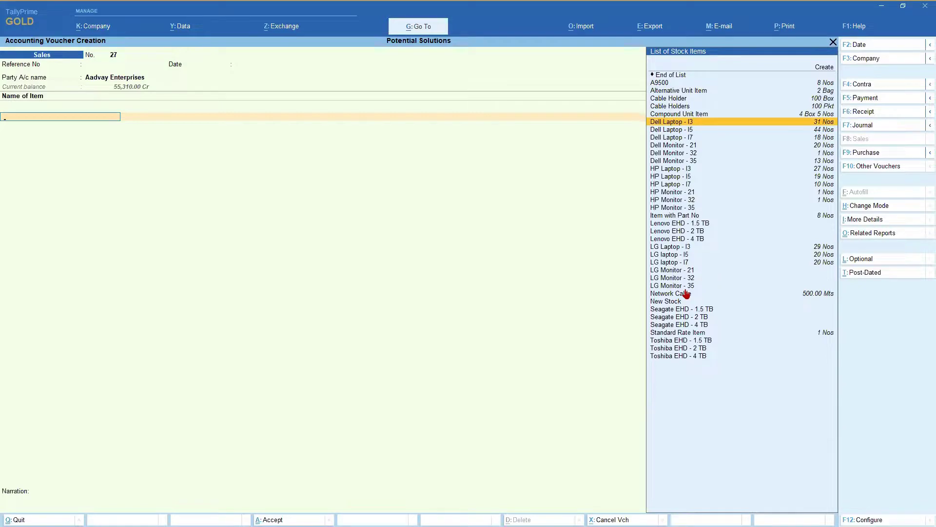
key("Return")
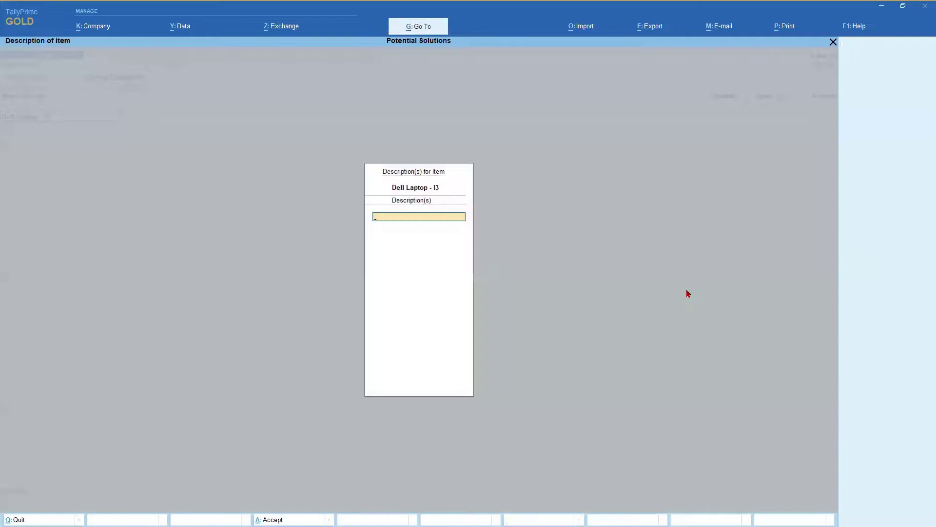
key("Return")
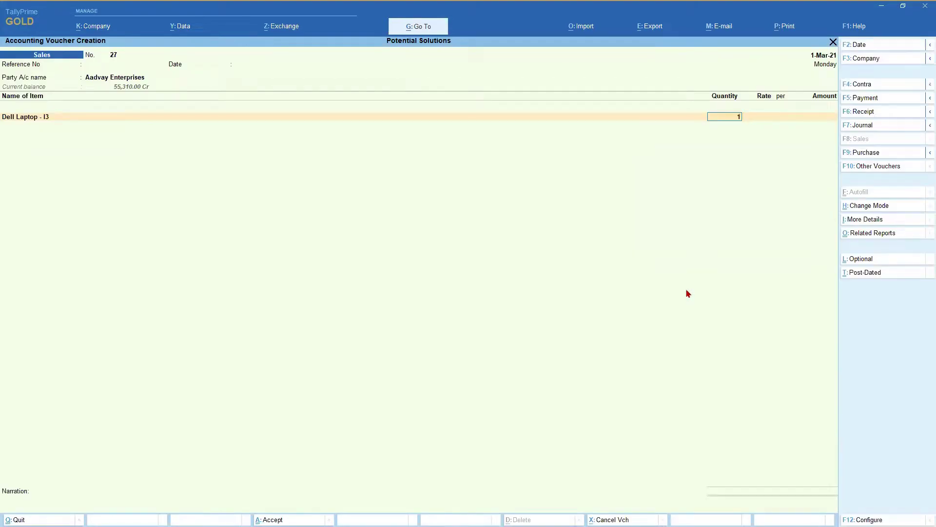
type("1")
key("Return")
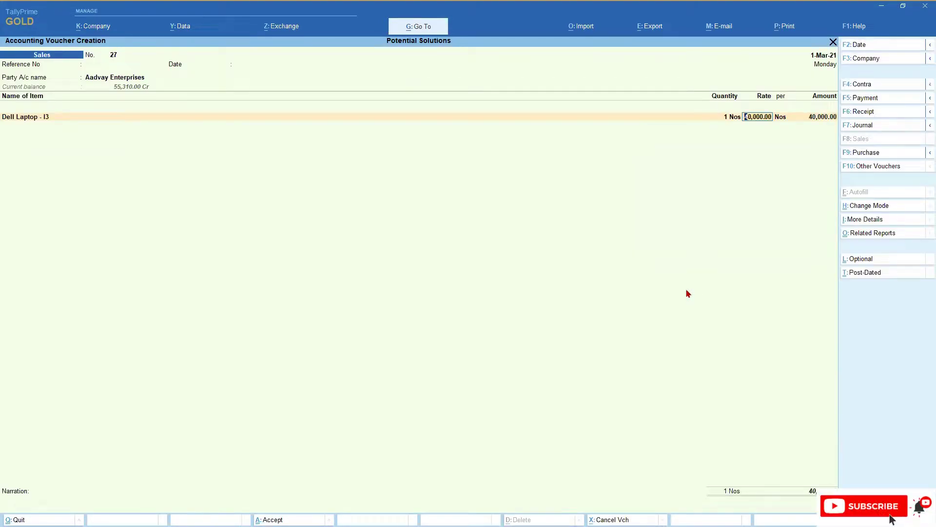
key("Return")
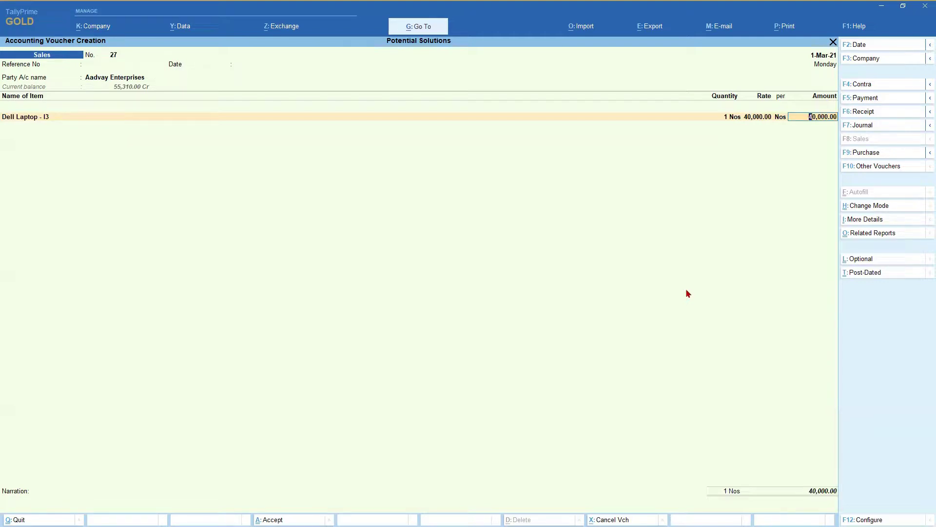
key("Return")
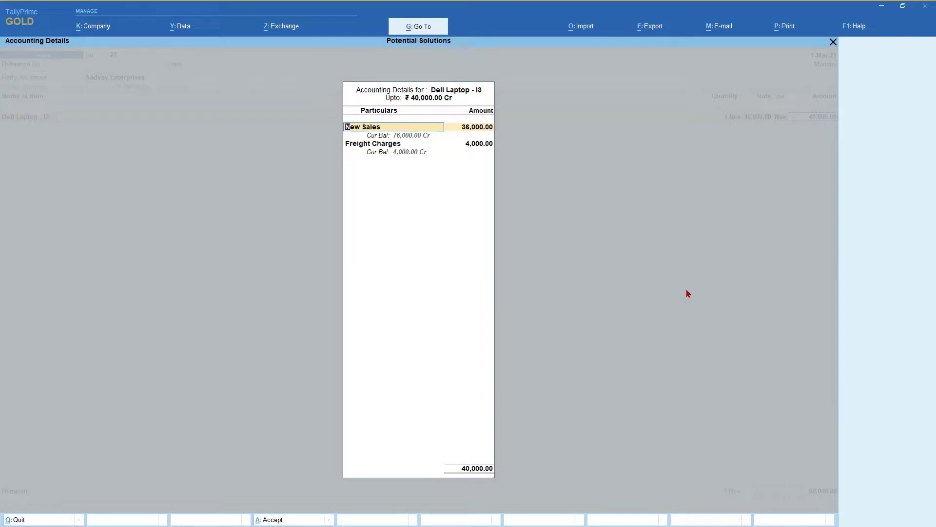
Accept the New Sales and Freight Charges split, ending the item list after one Dell Laptop - I3 line
key("Down")
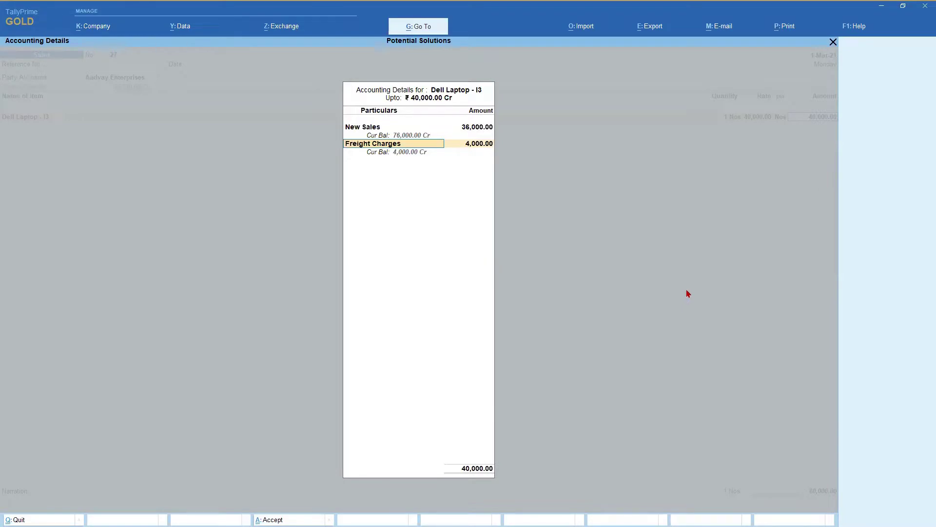
key("Return")
key("Return")
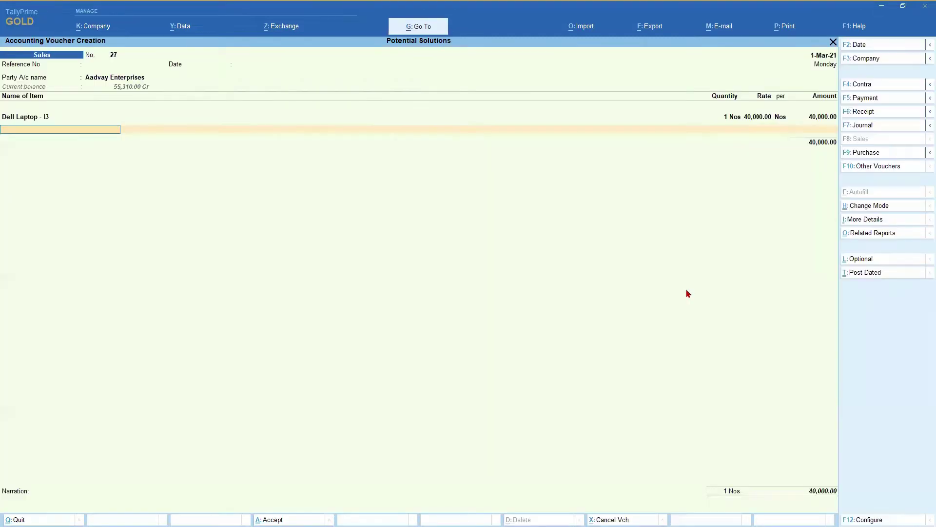
key("Return")
key("Return")
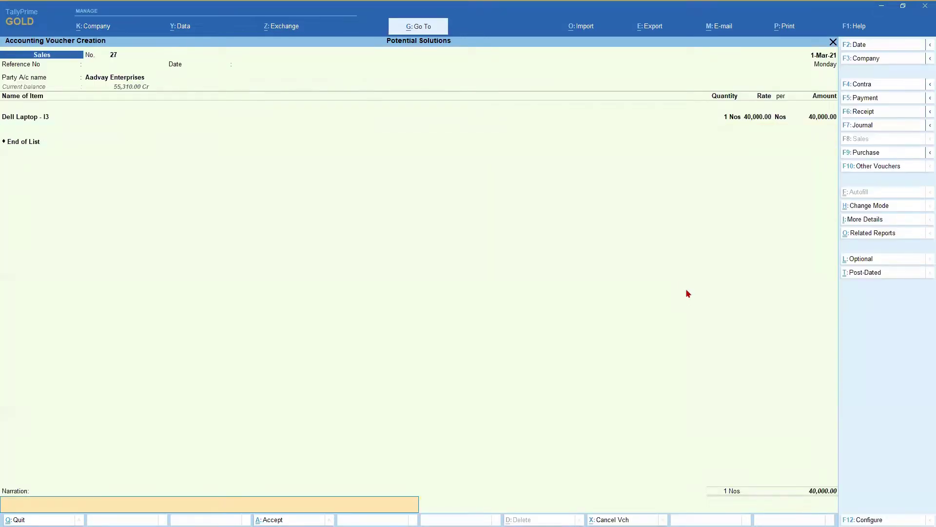
key("Return")
key("Return")
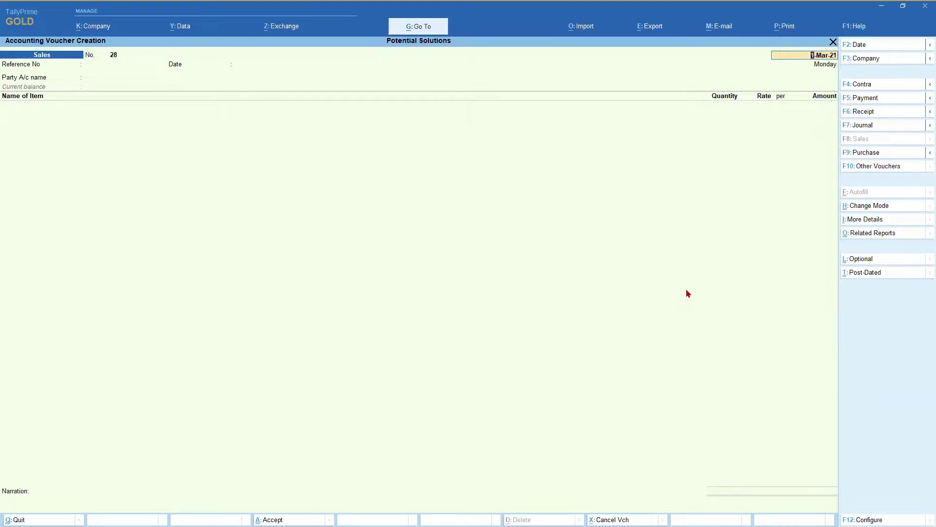
Open Ledger Vouchers for New Sales via Alt+G to see the 36,000.00 credit
key("ctrl")
key("alt+g")
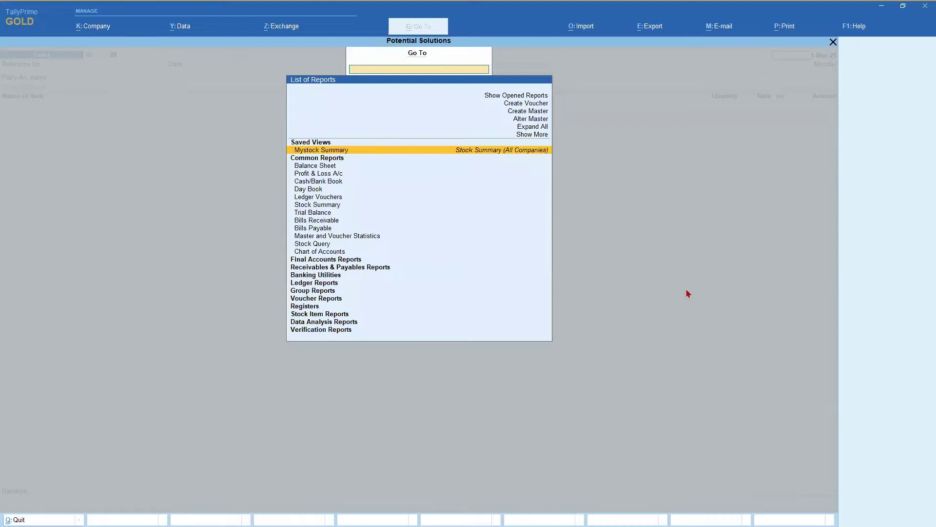
type("Ledg")
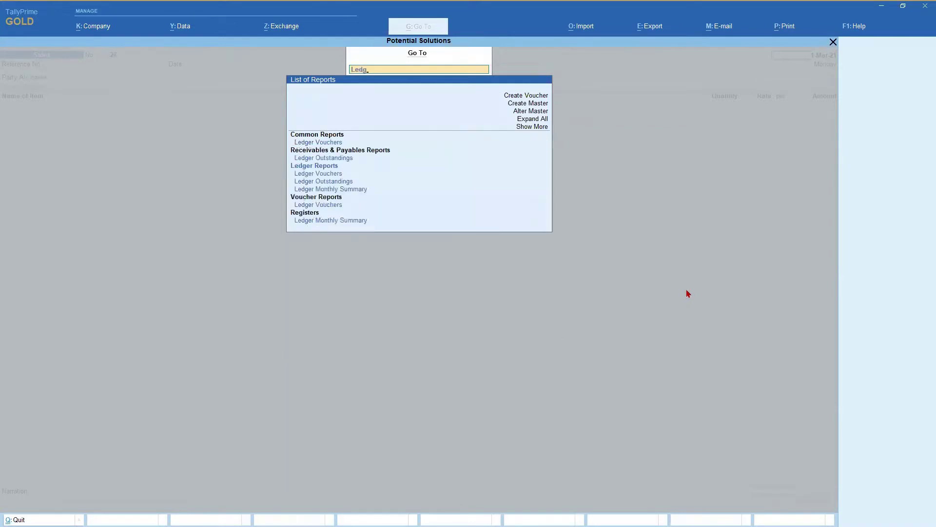
key("Return")
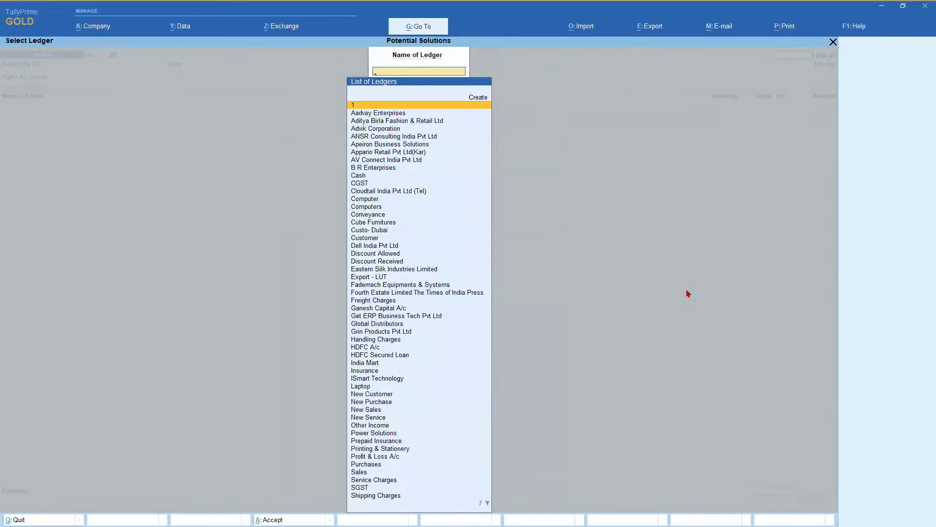
type("New")
key("Down")
key("Down")
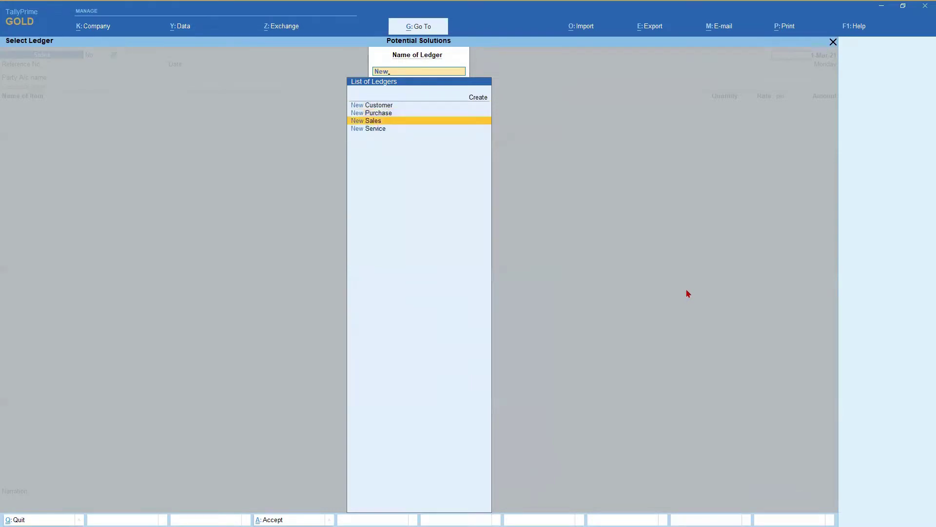
key("Return")
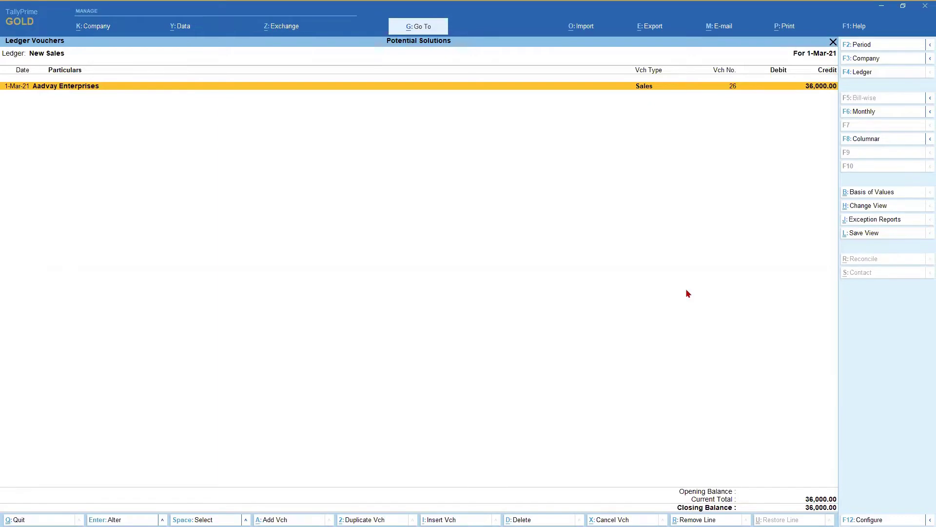
Switch the Ledger Vouchers report to Freight Charges to see the 4,000.00 sales credit
key("F4")
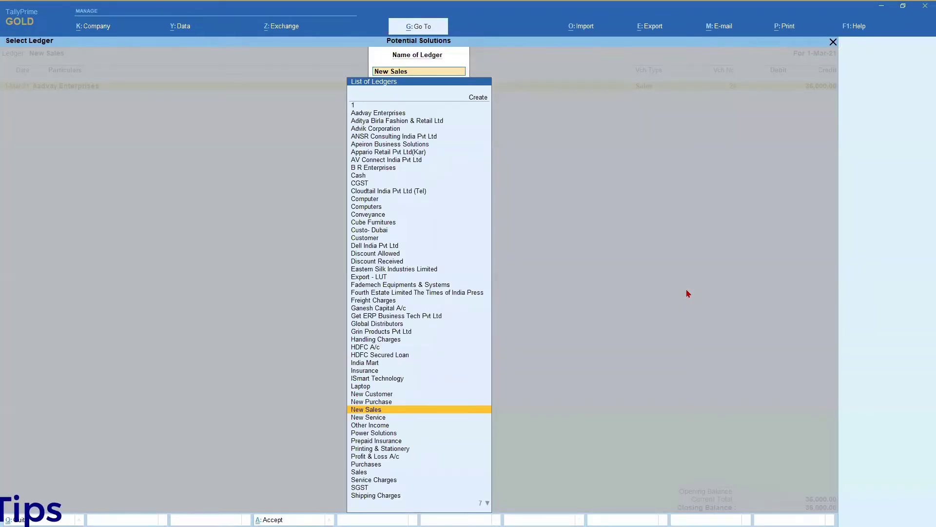
type("Fr")
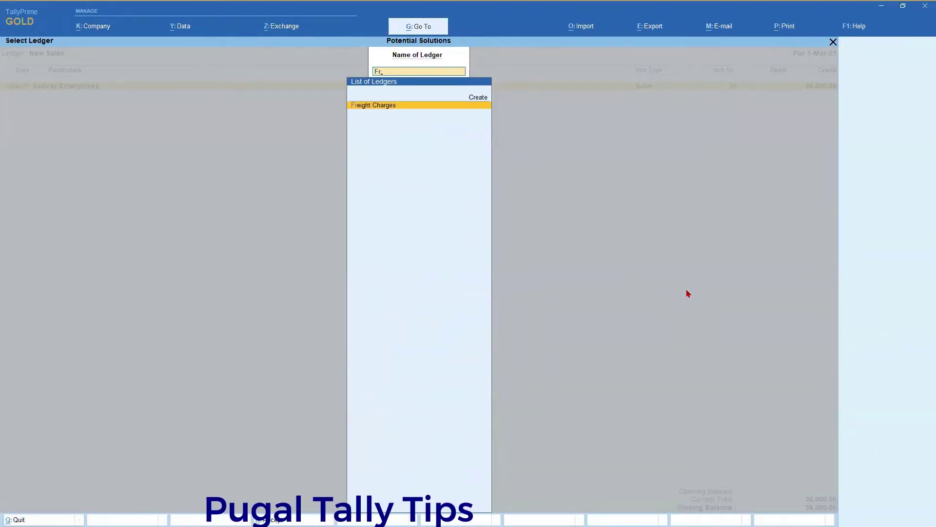
key("Return")
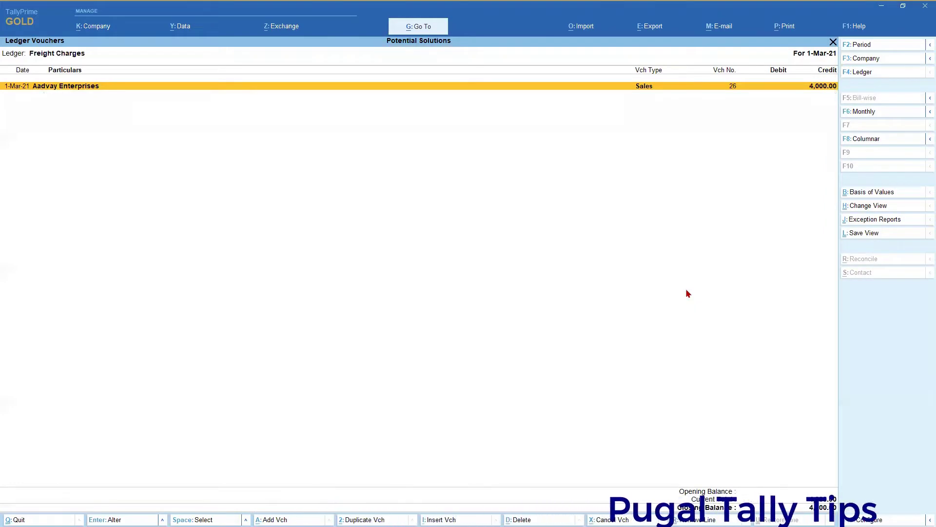